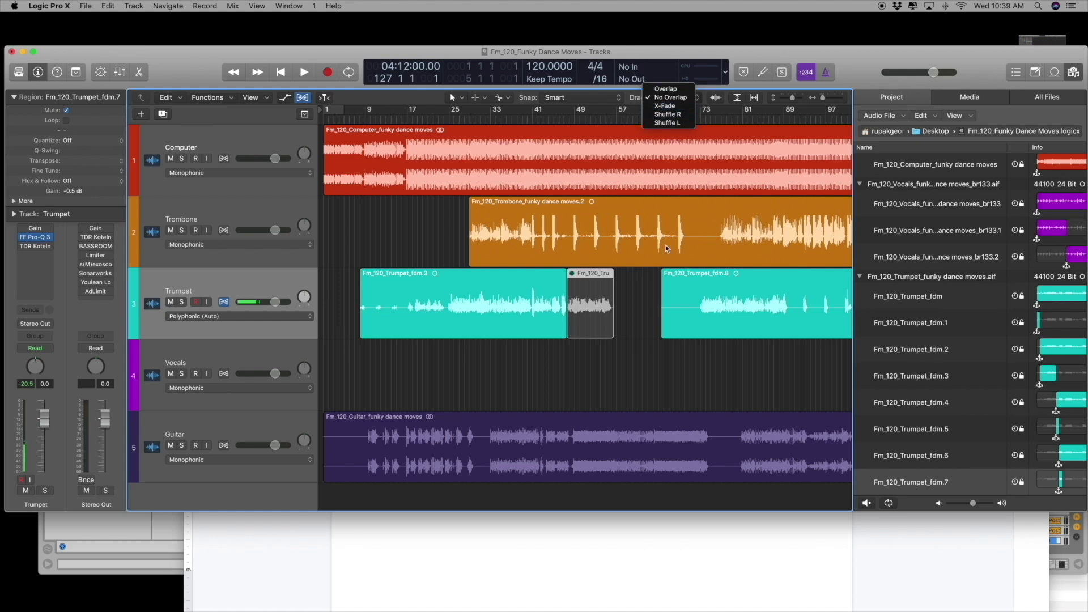
- Move the short muted Trumpet region later with No Overlap dragging, and move a muted region back earlier using another drag mode
left_click(634, 298)
left_click_drag(599, 300, 645, 290)
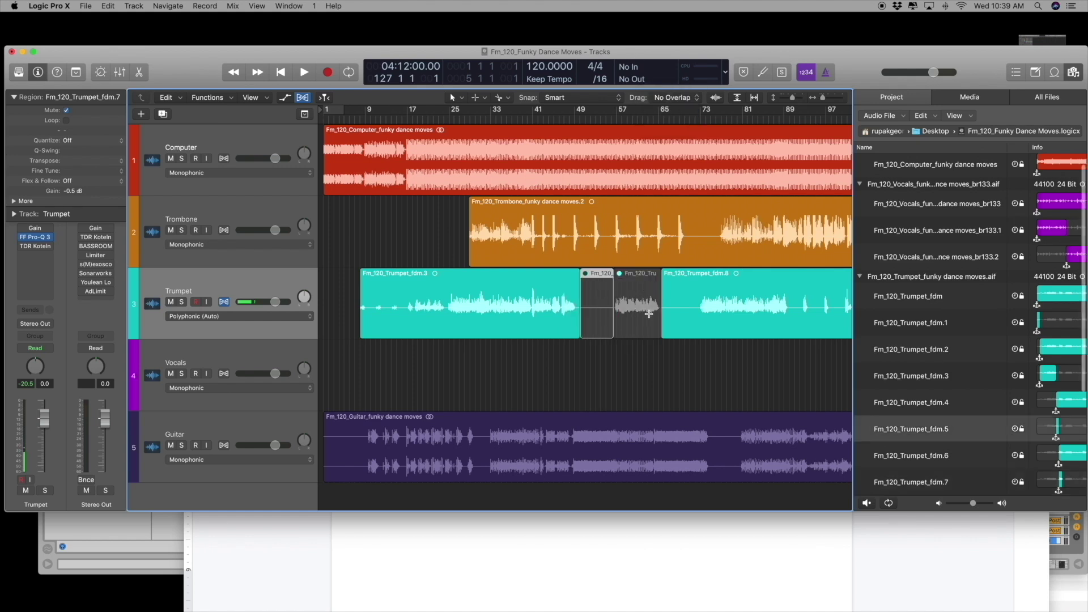
left_click(672, 98)
left_click(673, 110)
left_click_drag(632, 286, 586, 286)
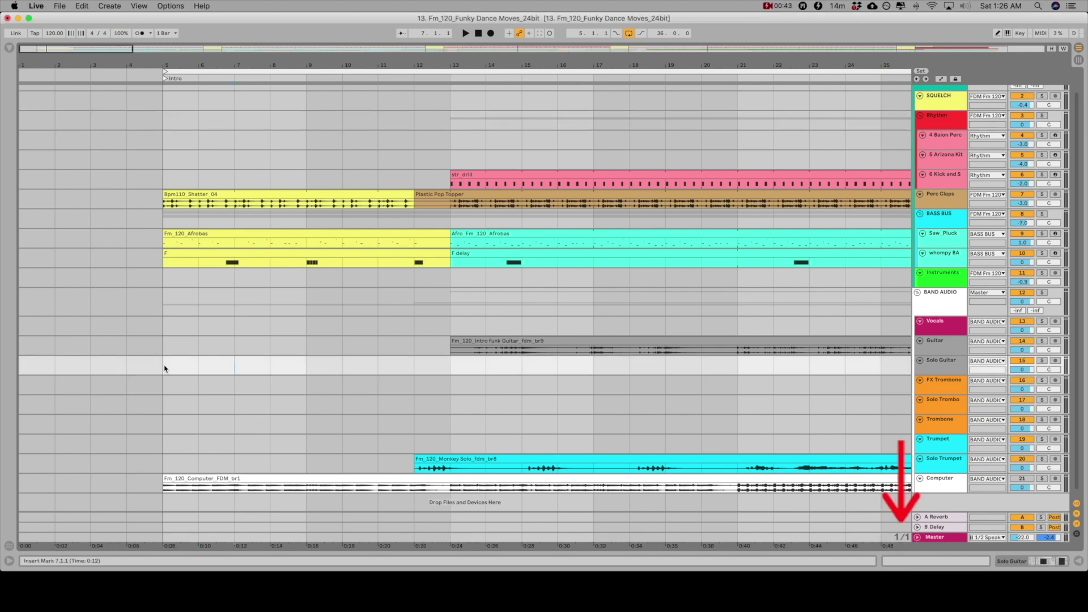
- Switch to Ableton Live, try moving the Intro Funk Guitar clip slightly earlier to 12.4.3, and undo the move
mouse_move(165, 365)
left_mouse_down()
mouse_move(452, 369)
mouse_move(441, 378)
left_mouse_up()
left_click(475, 340)
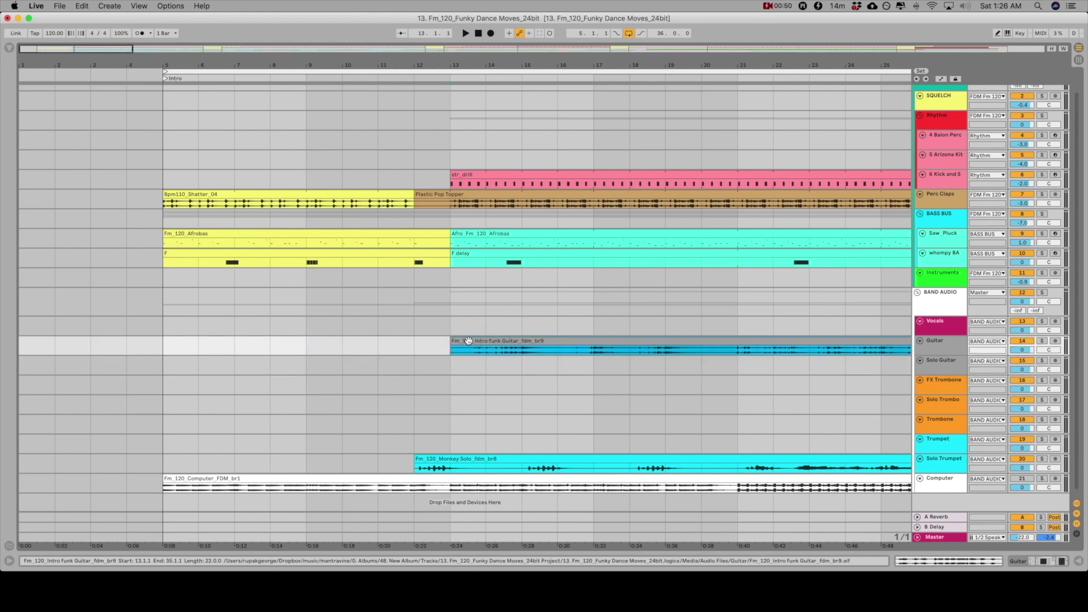
mouse_move(468, 340)
left_mouse_down()
mouse_move(340, 350)
mouse_move(479, 351)
left_mouse_up()
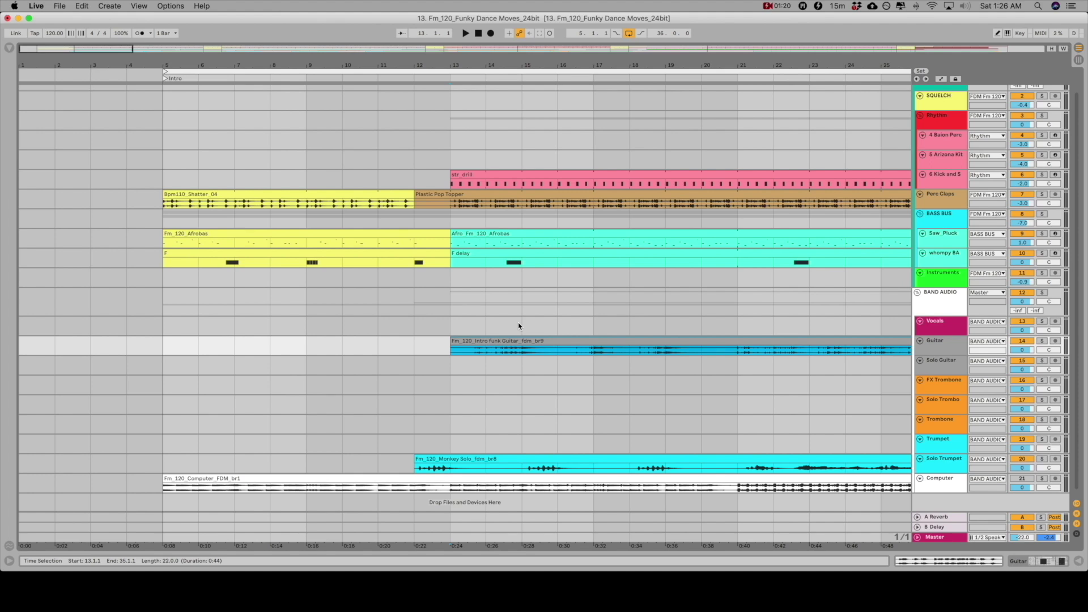
left_click_drag(452, 341, 462, 341)
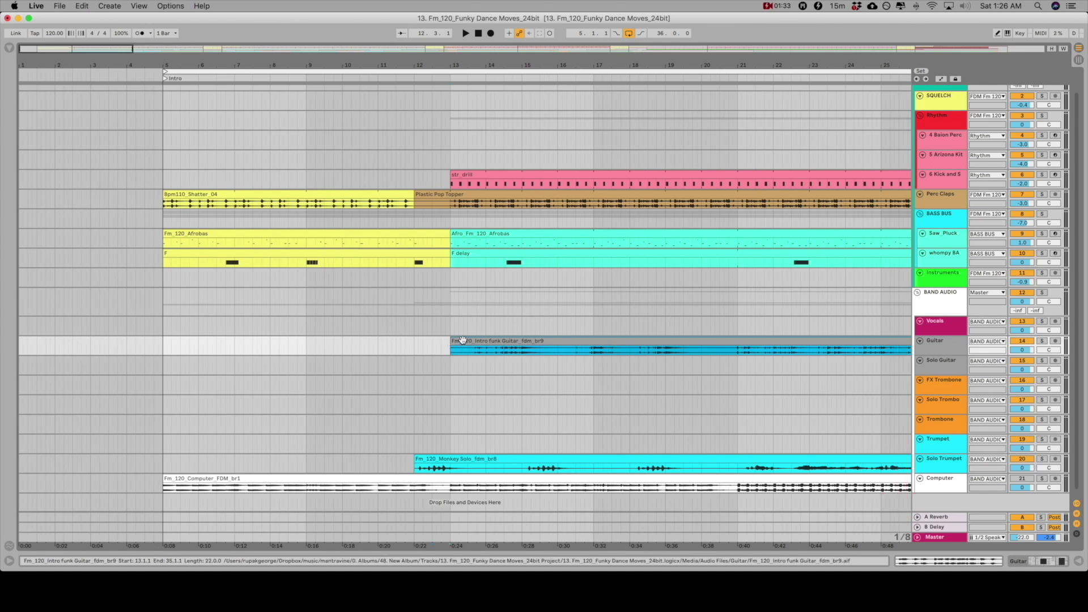
left_click_drag(462, 339, 461, 338)
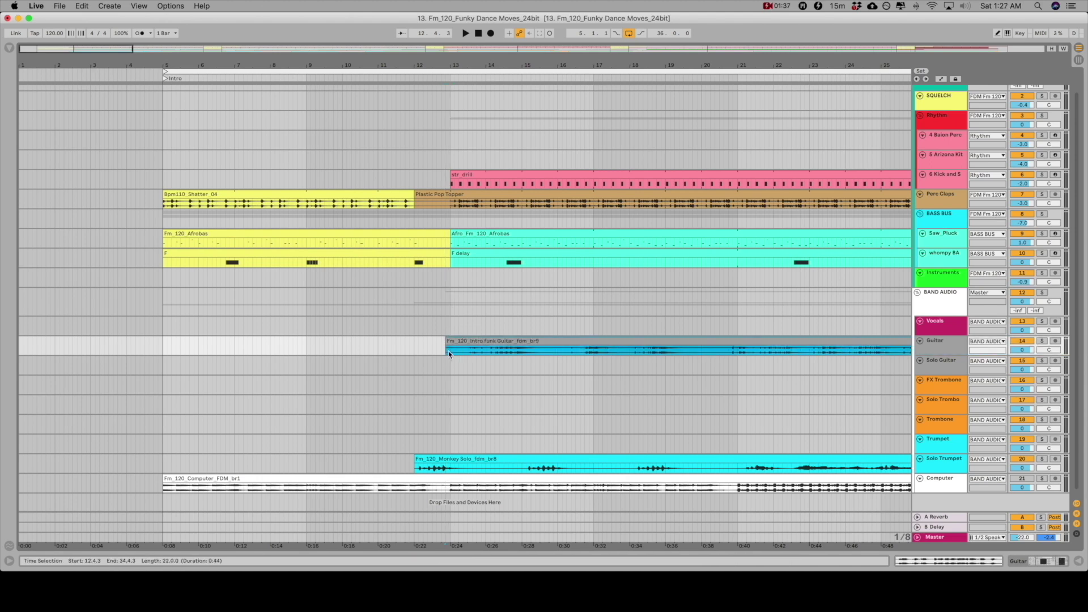
key("super+z")
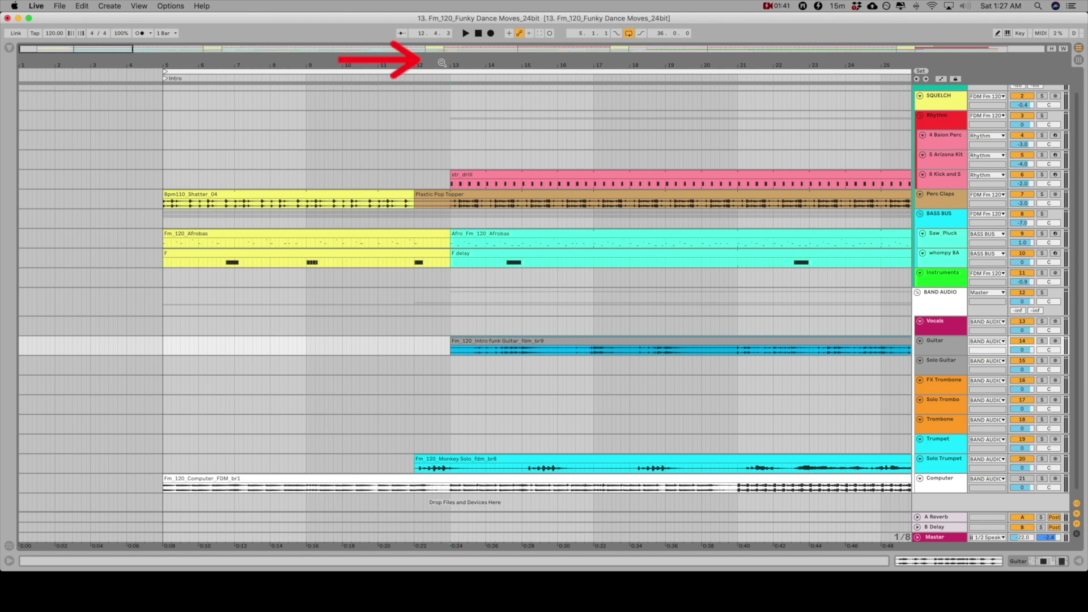
- Practise narrowing and widening the arrangement grid and toggling its triplet mode, ending with a 1/2 grid
left_click_drag(442, 63, 442, 156)
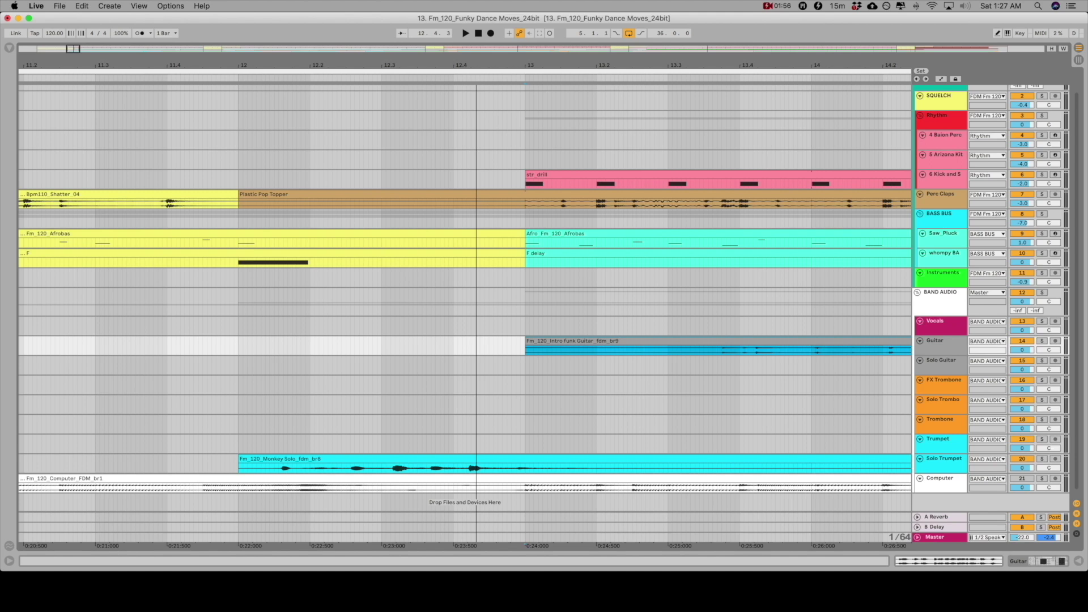
scroll(146, 126, "down", 10)
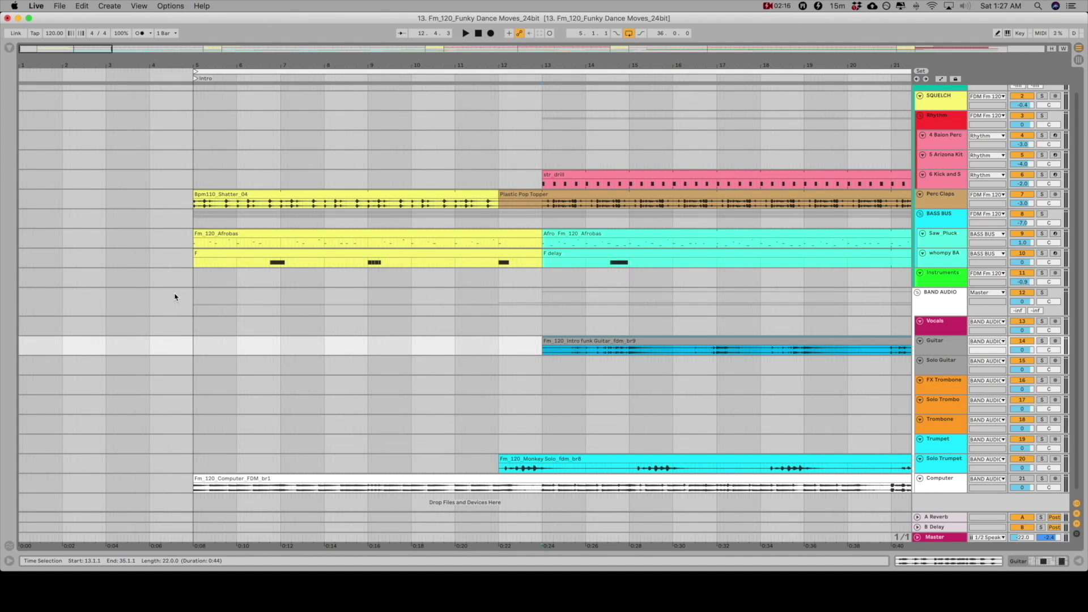
key("super+2")
key("super+1")
key("super+1")
key("super+3")
key("super+2")
key("super+3")
key("super+1")
key("super+2")
- Select the empty four bars from 1.1.1 to 5.1.1 and set them as the loop range
left_click_drag(22, 131, 190, 134)
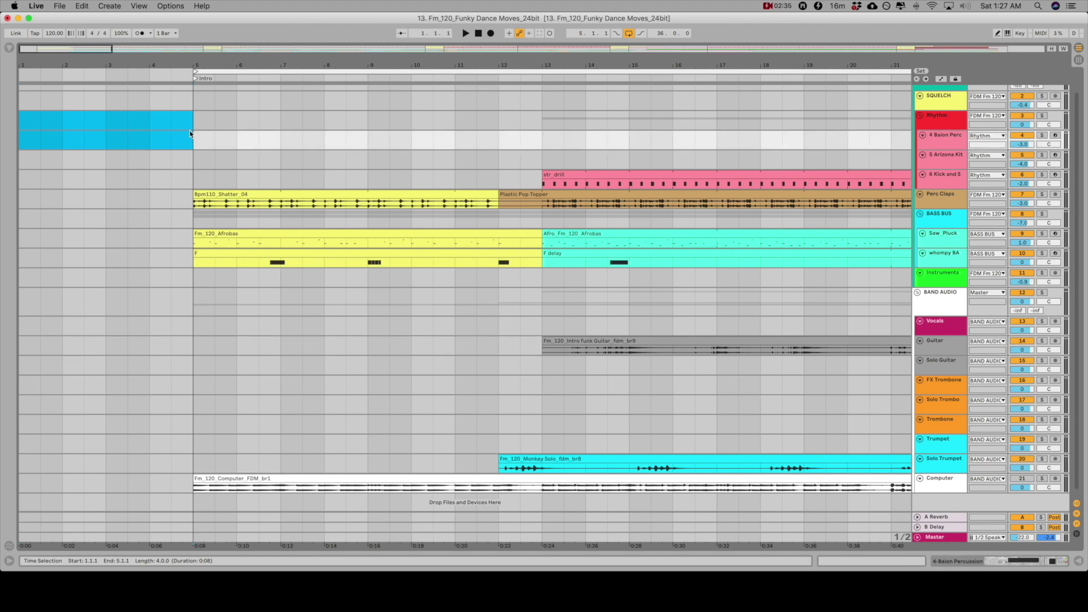
key("super+l")
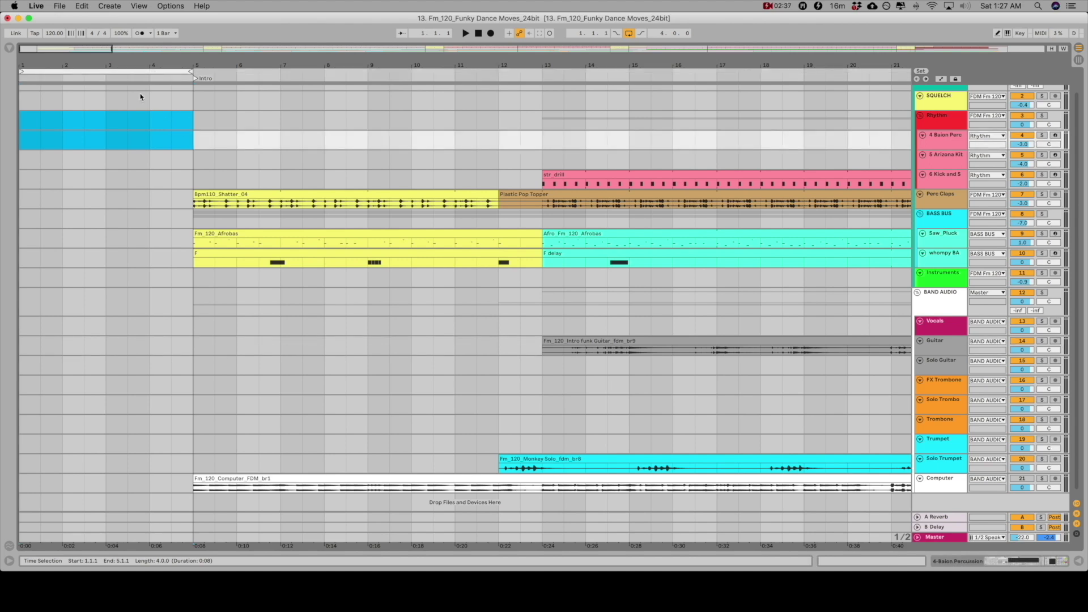
right_click(114, 72)
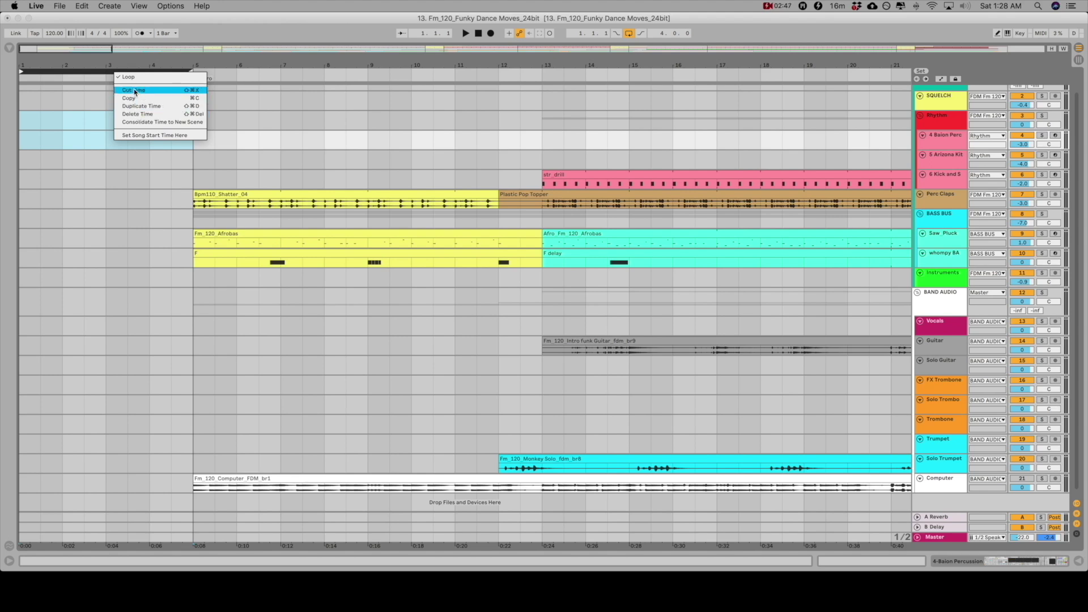
key("Escape")
- Delete the looped four bars of time from the whole arrangement and insert four bars of silence at the start
left_click_drag(263, 64, 35, 80)
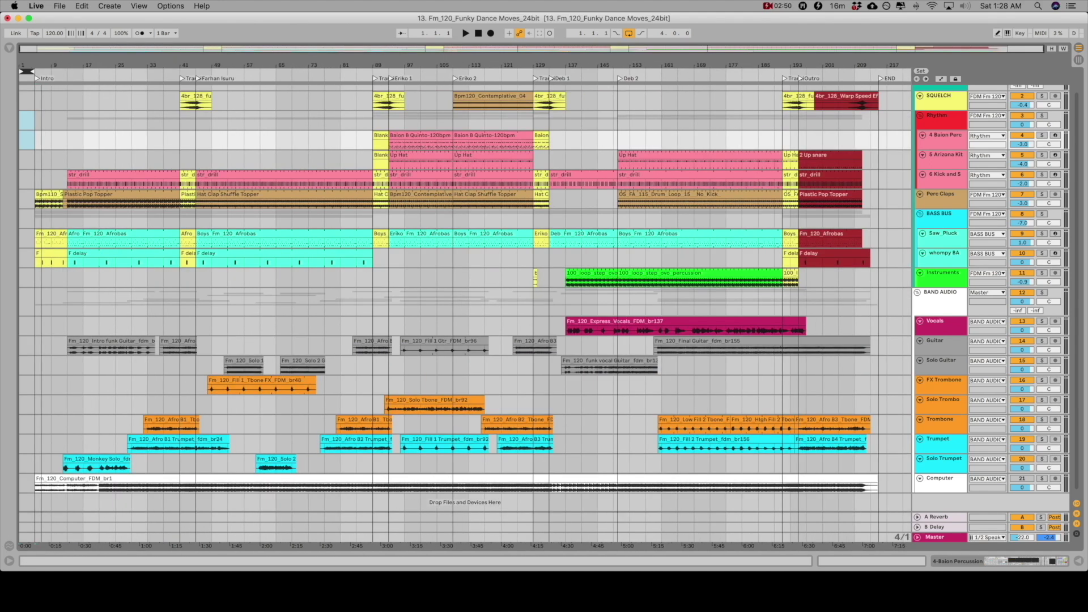
right_click(26, 73)
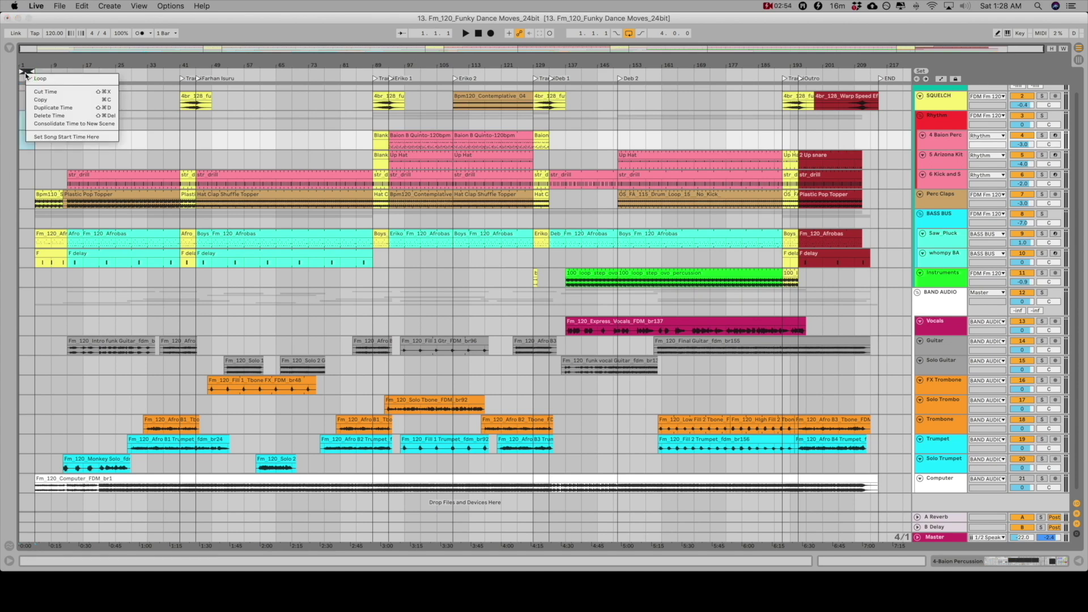
left_click(52, 116)
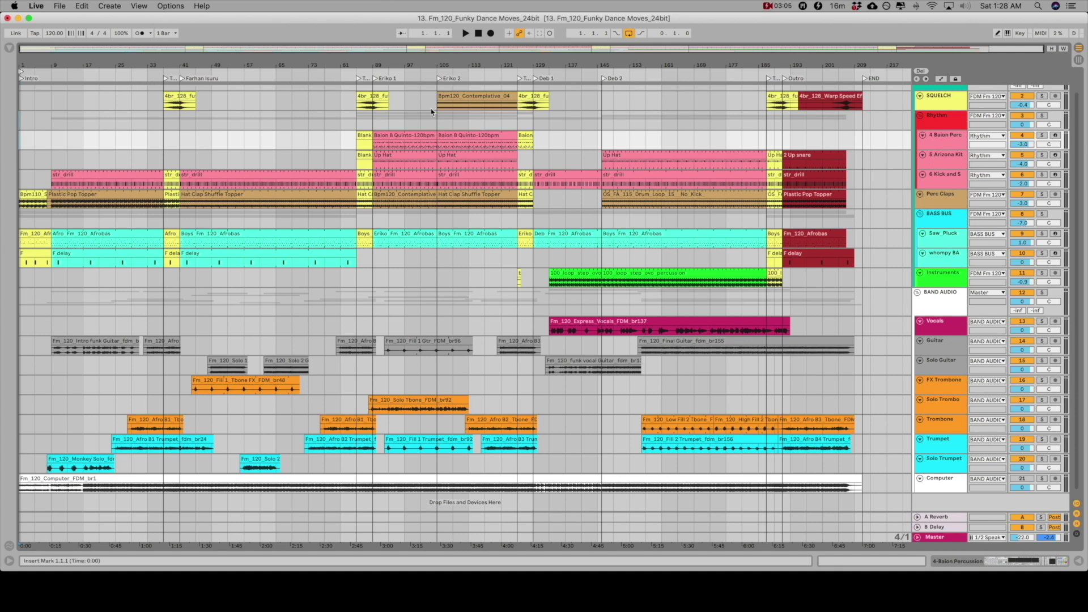
key("super+i")
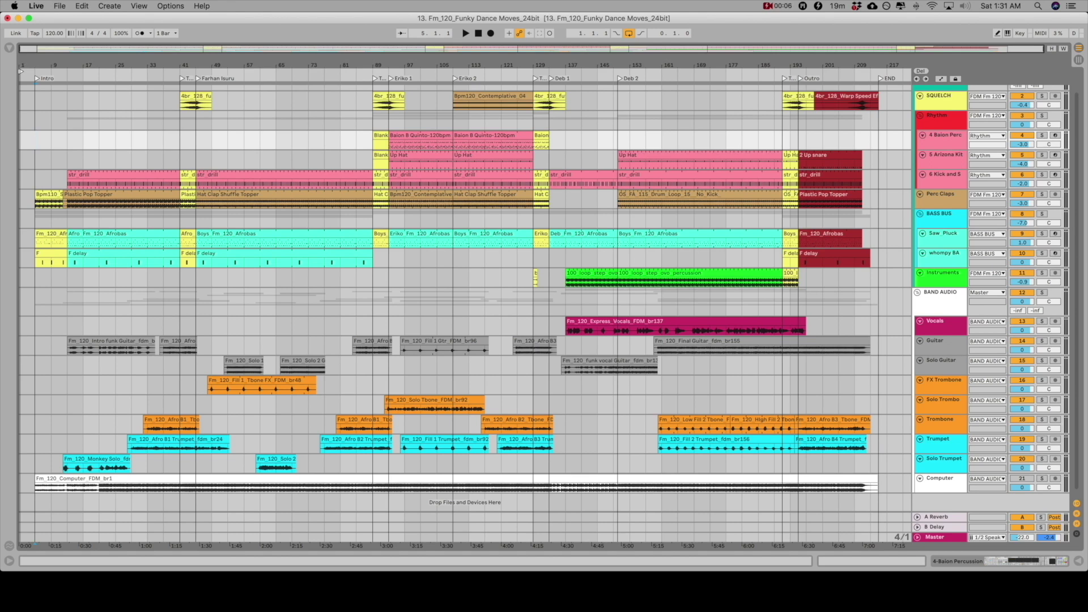
- Loop the first four bars, 1.1.1 to 5.1.1, and duplicate that time across all tracks
left_click_drag(23, 65, 111, 108)
key("super+l")
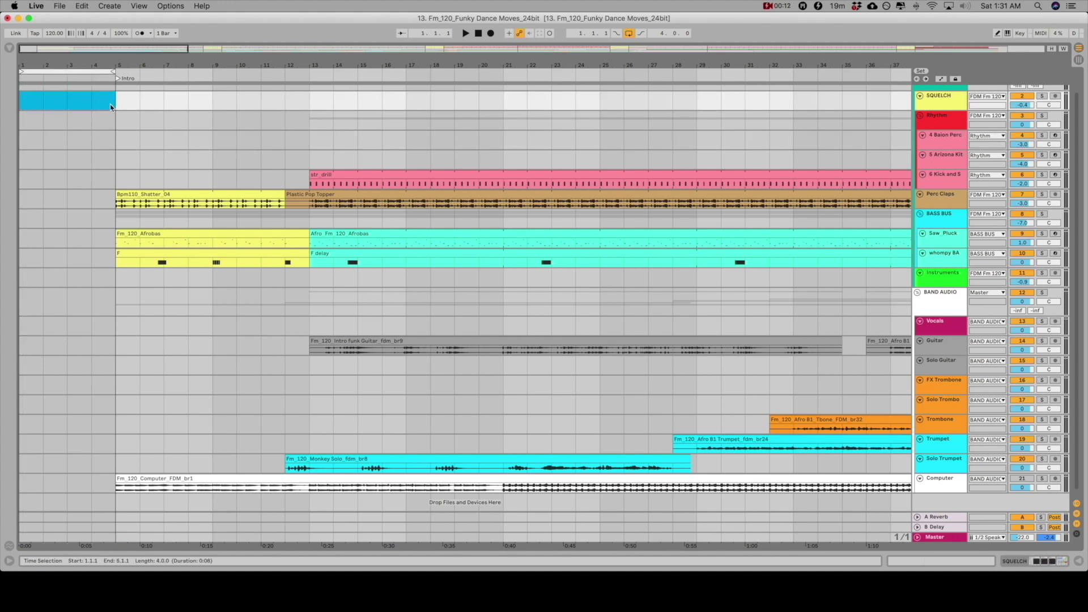
right_click(85, 72)
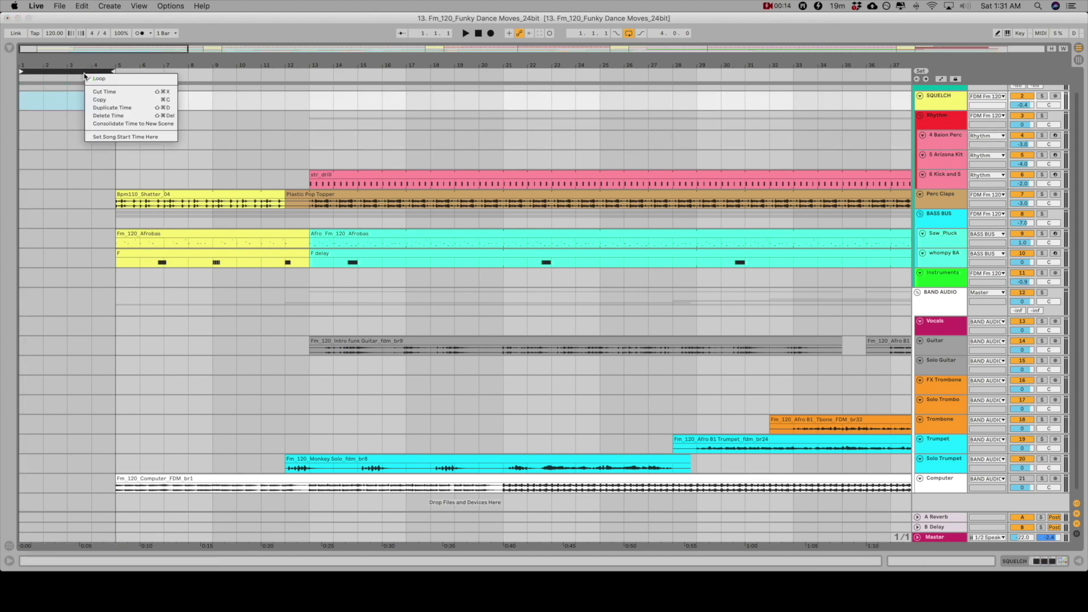
left_click(109, 108)
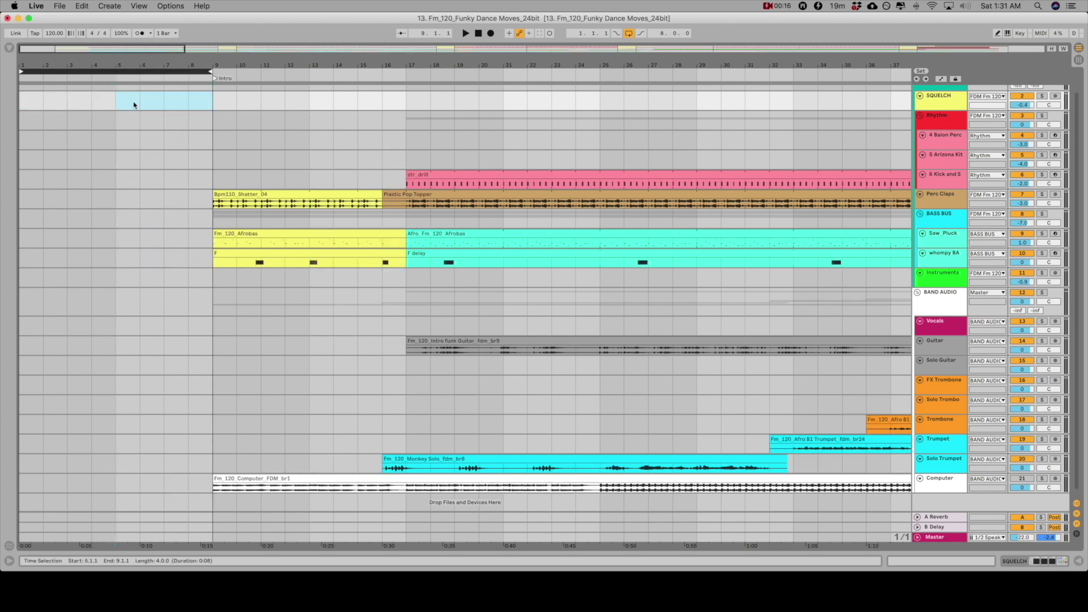
left_click_drag(239, 63, 58, 61)
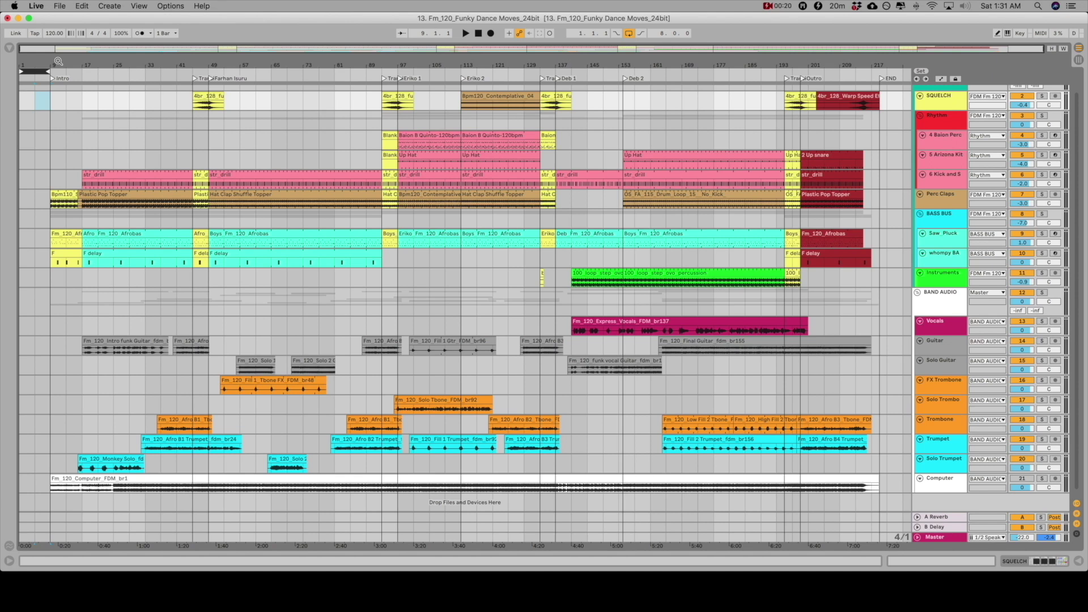
- Undo and redo the time duplication, and open the loop range's options
key("super+z")
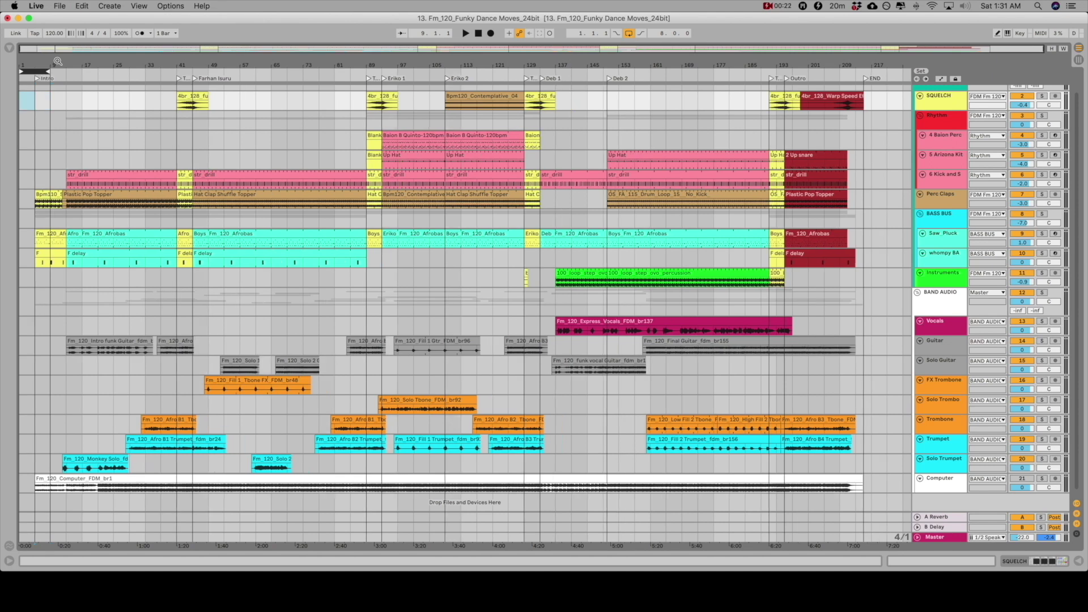
key("super+shift+z")
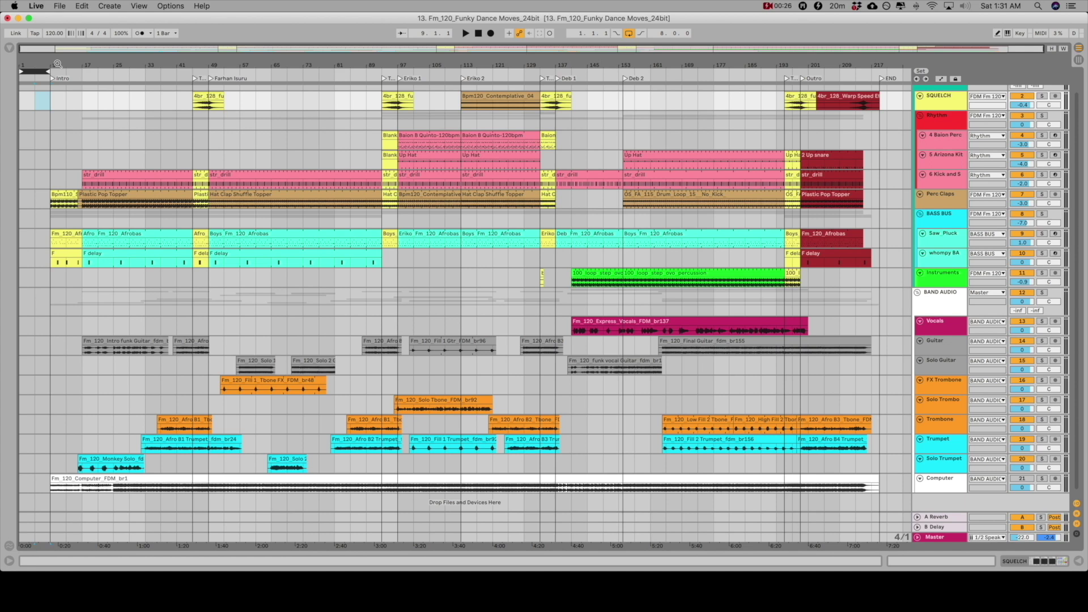
right_click(38, 74)
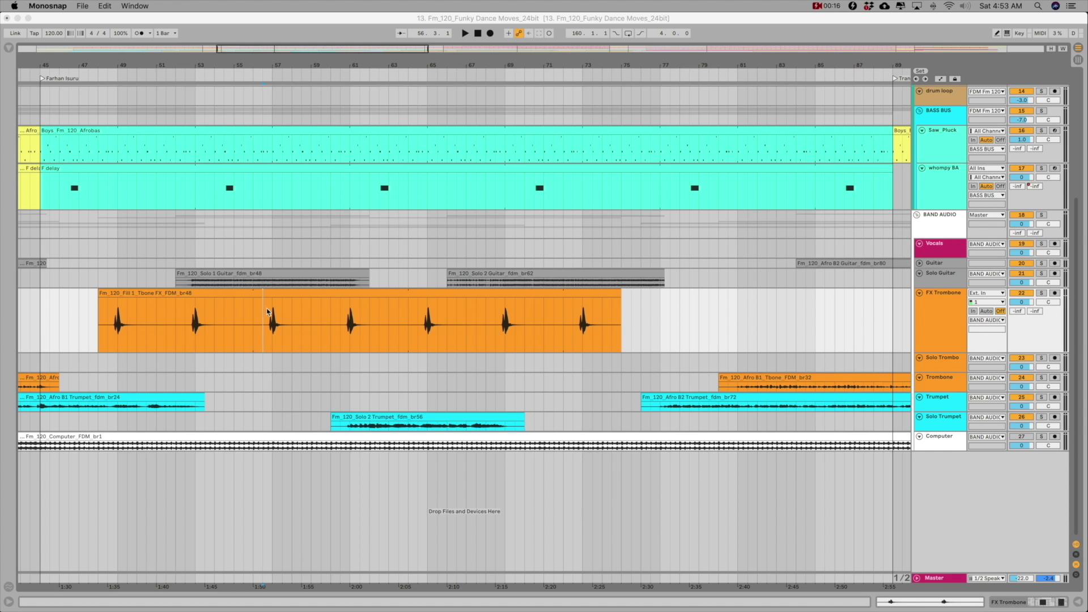
- Switch the arrangement from the adaptive grid to a fixed grid of 1/4, and refine it to 1/8
left_click(309, 345)
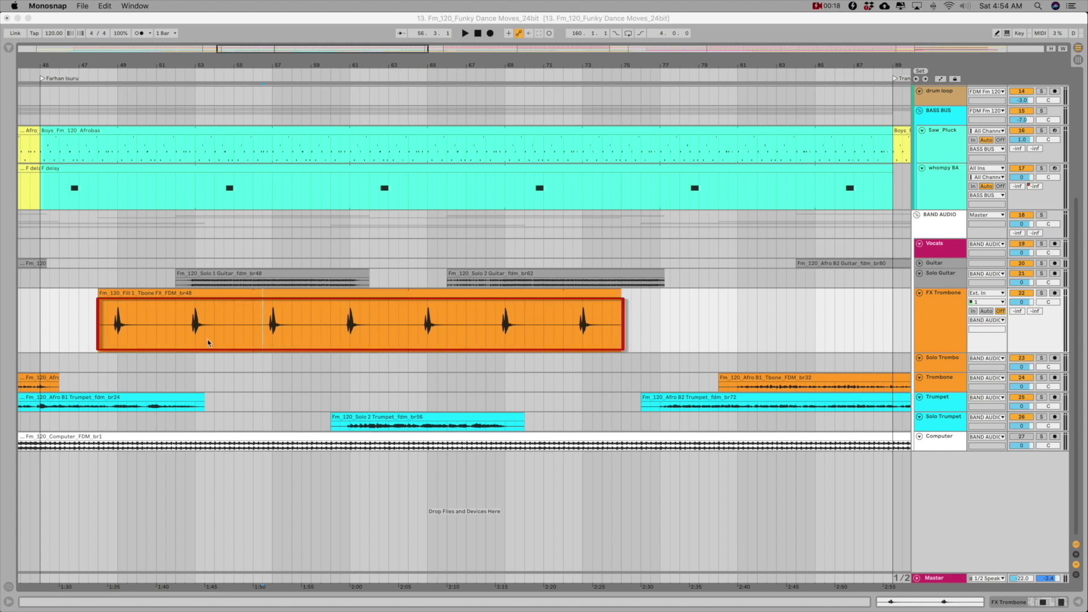
left_click(214, 318)
right_click(214, 319)
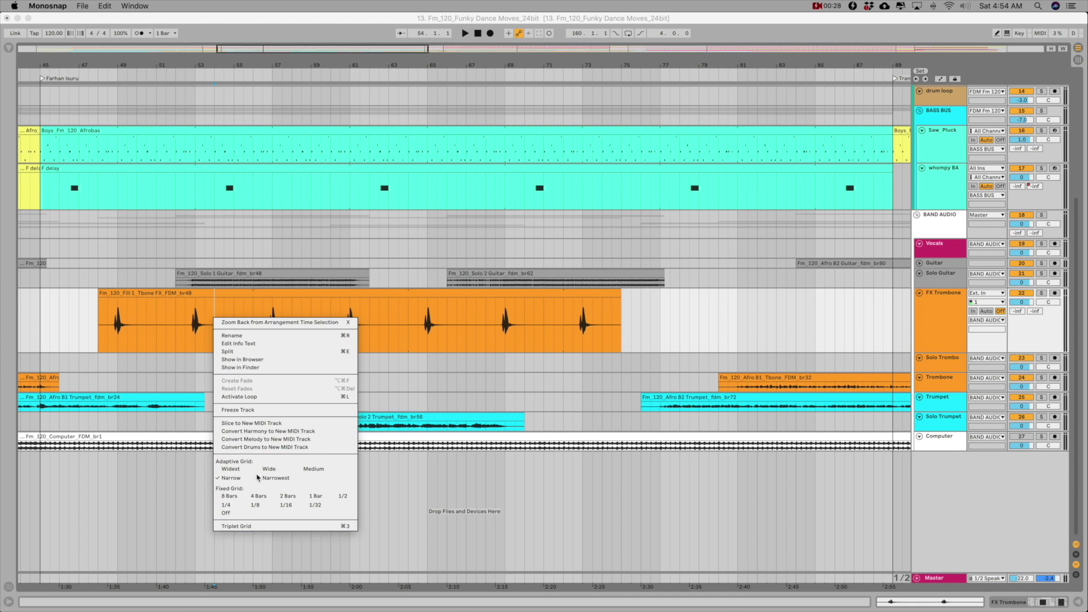
left_click(225, 504)
right_click(225, 328)
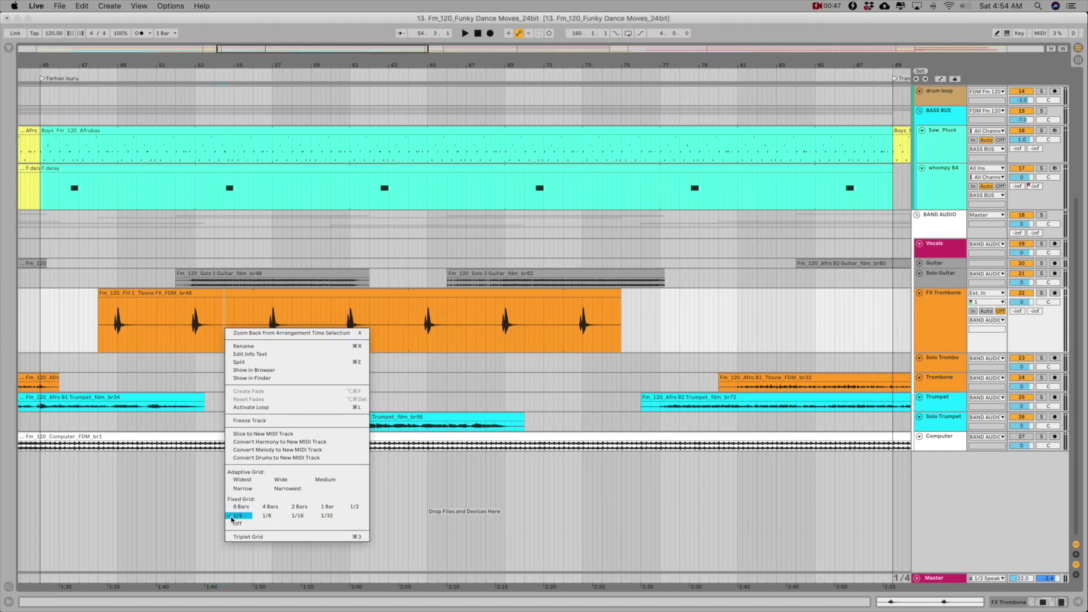
left_click(263, 516)
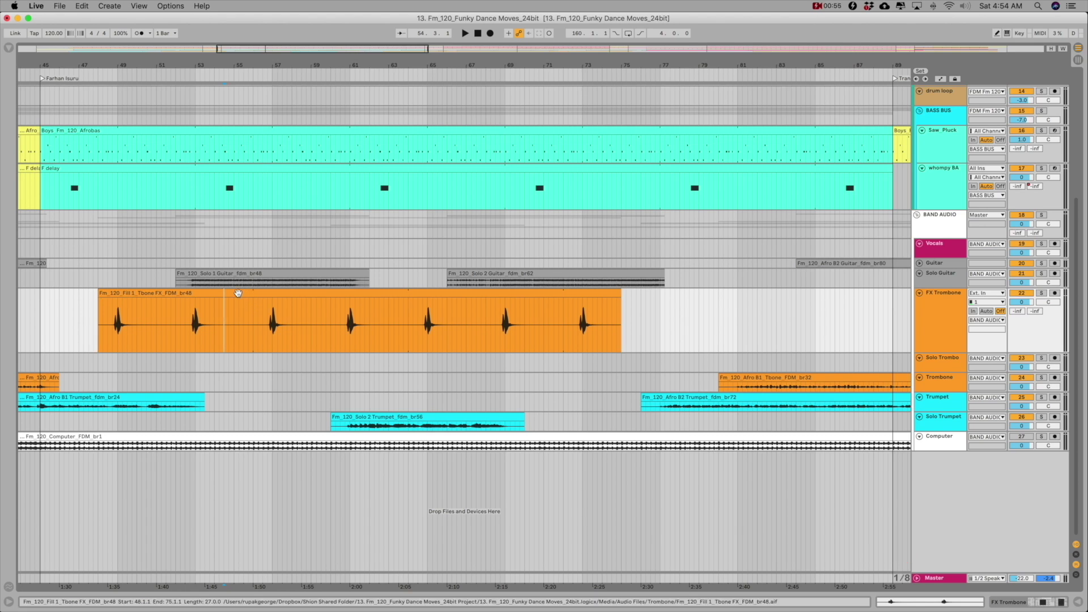
- Recolour the Fill 1 Tbone FX clip on the FX Trombone track purple
left_click(142, 293)
right_click(143, 293)
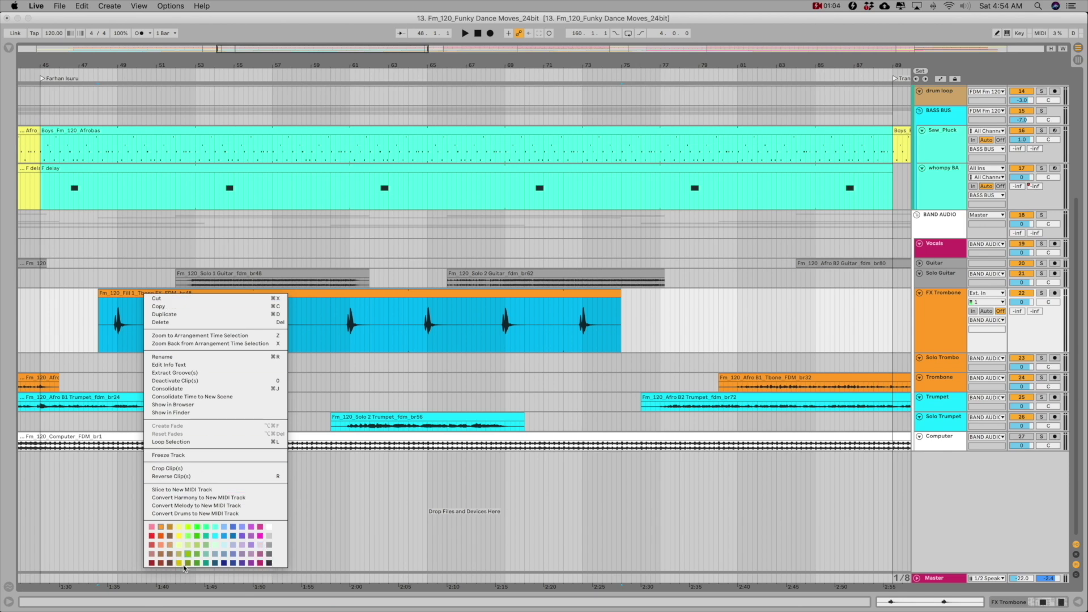
left_click(242, 536)
- Move the Fill 1 Tbone FX clip from the FX Trombone track to the Solo Trombone track, starting it at 48.1.3
left_click(225, 294)
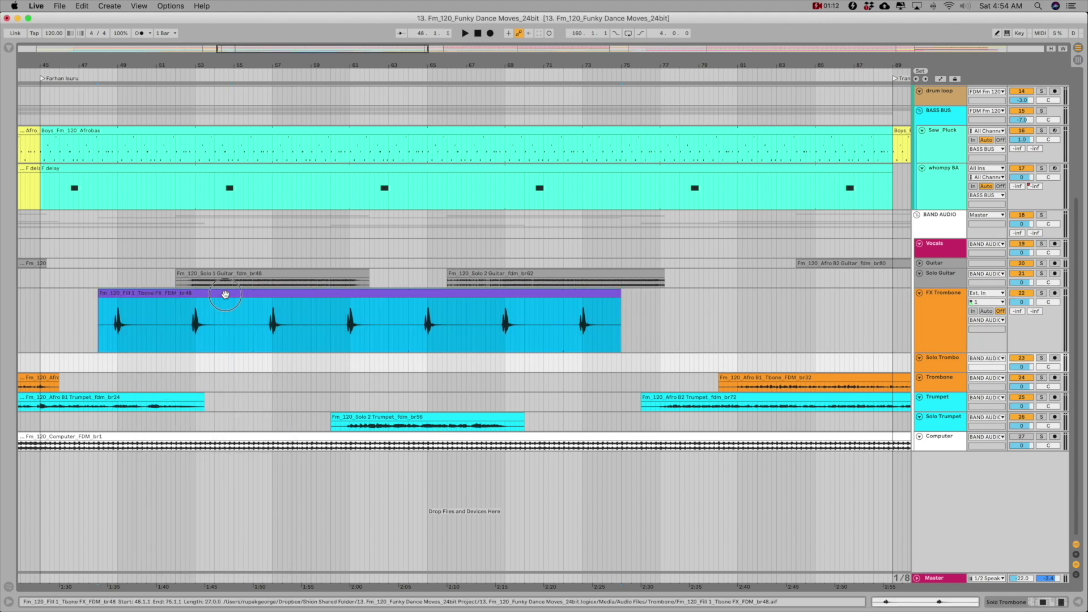
left_click_drag(225, 294, 226, 365)
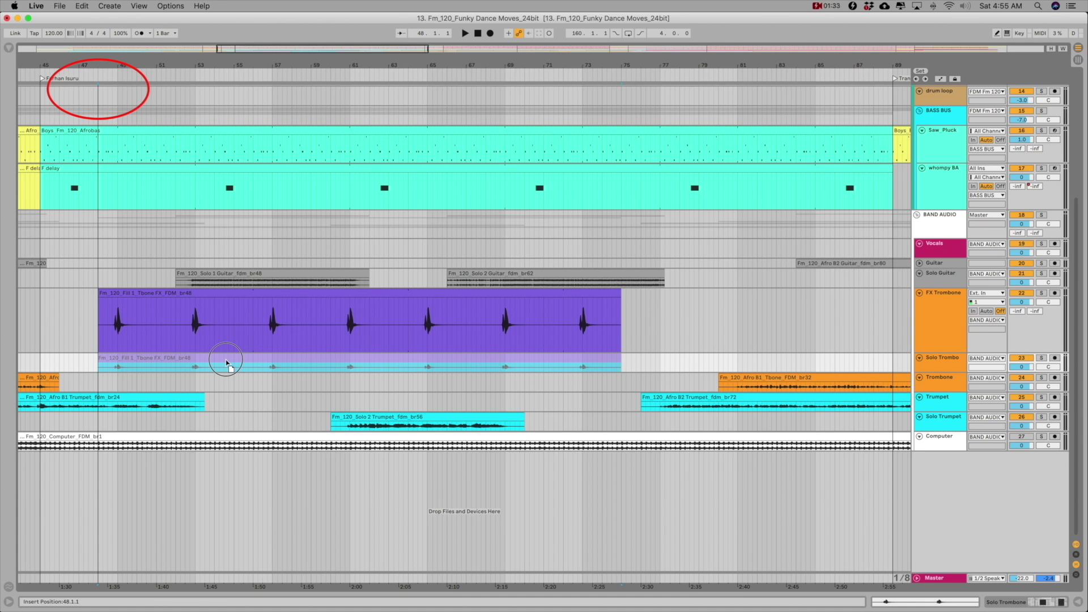
left_click_drag(226, 362, 223, 363)
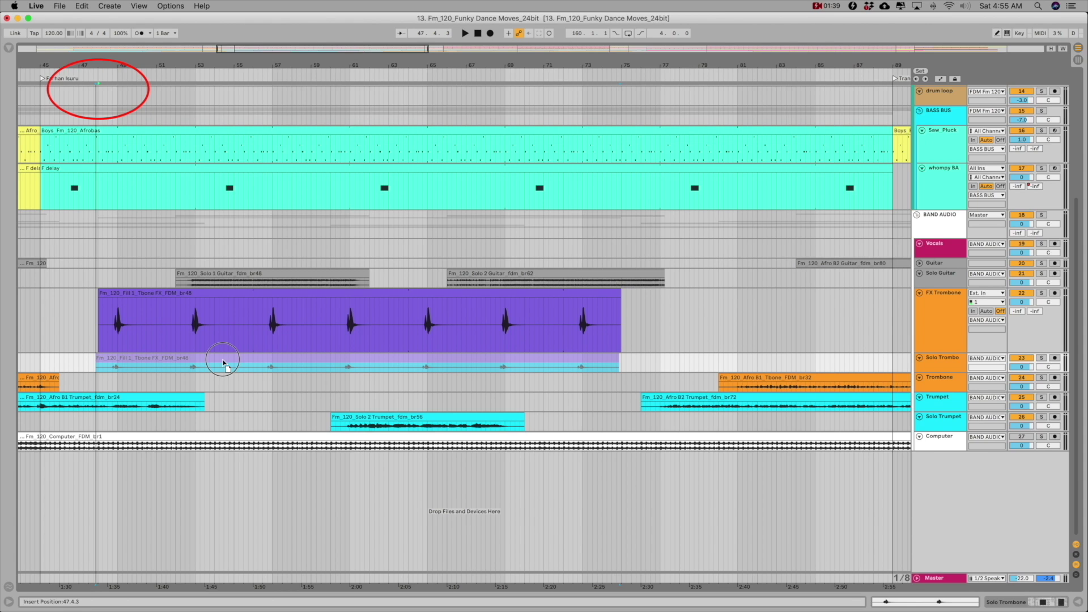
left_click_drag(223, 363, 216, 365)
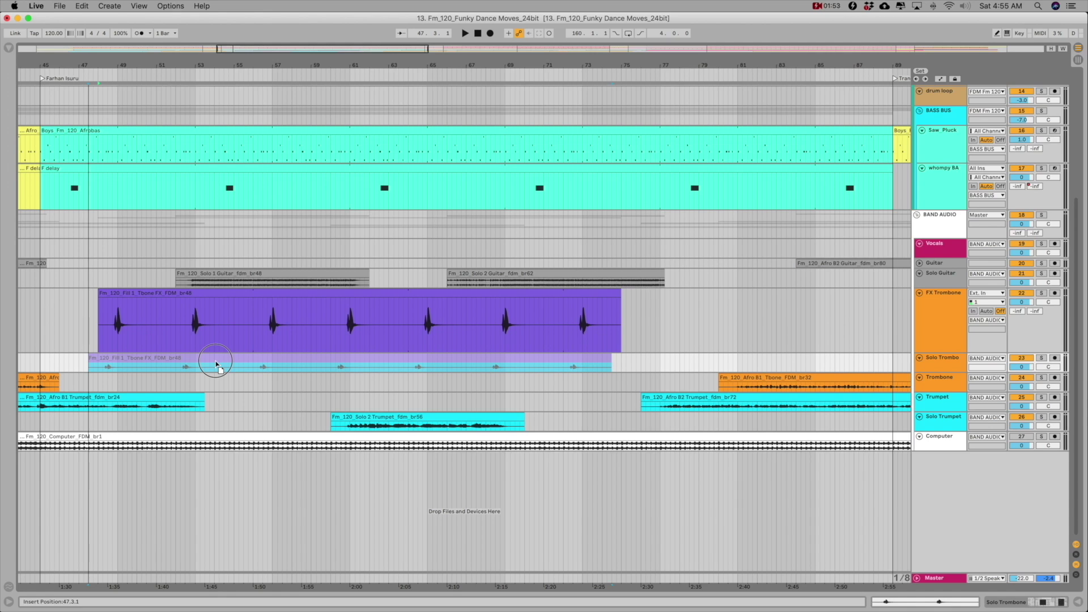
left_click_drag(216, 364, 226, 366)
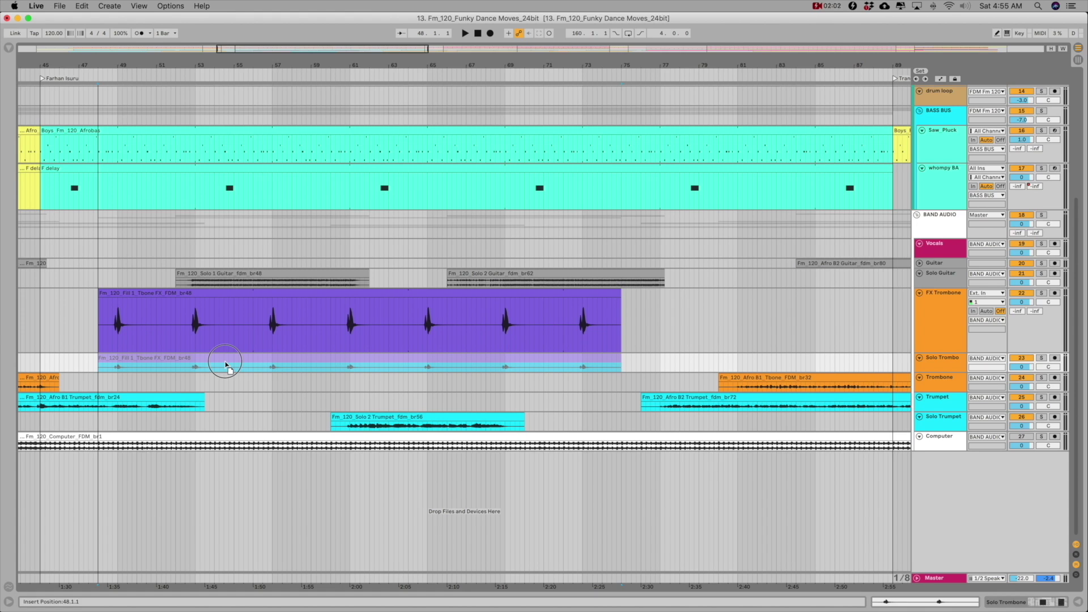
left_click_drag(226, 365, 233, 365)
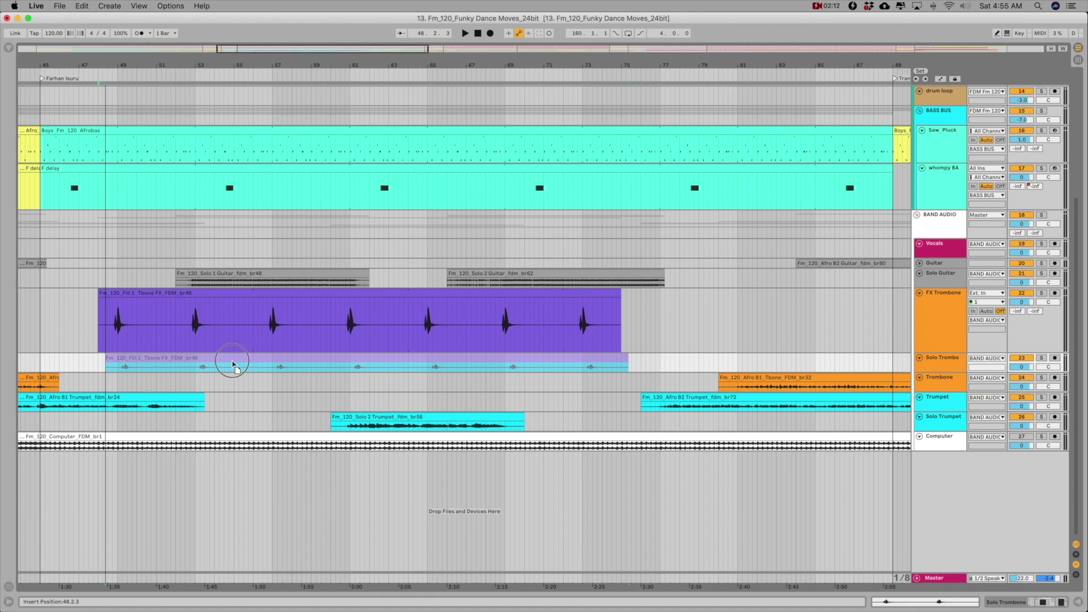
left_click_drag(233, 366, 227, 360)
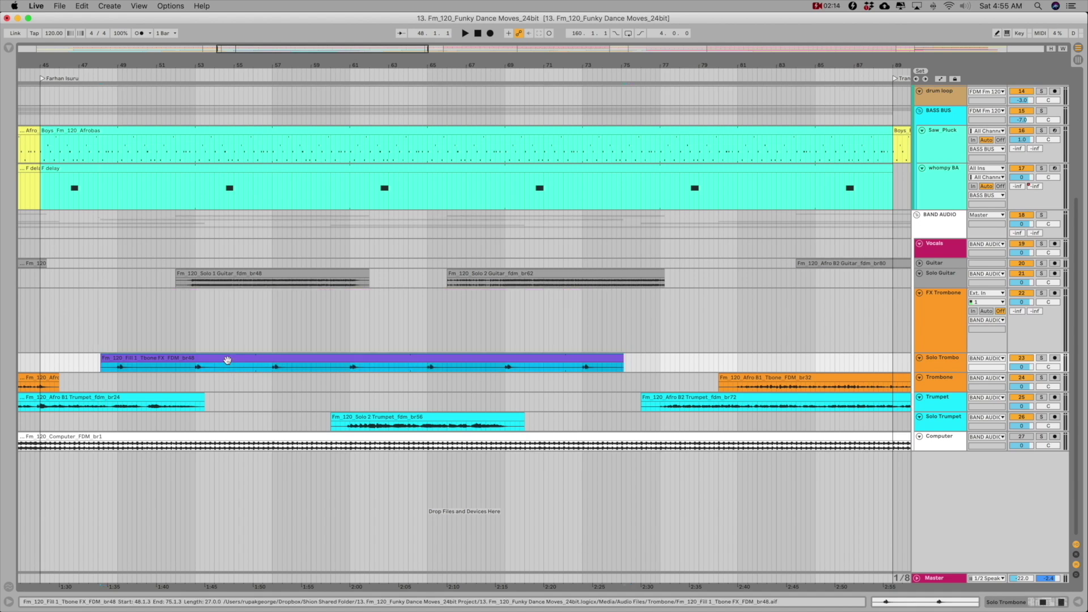